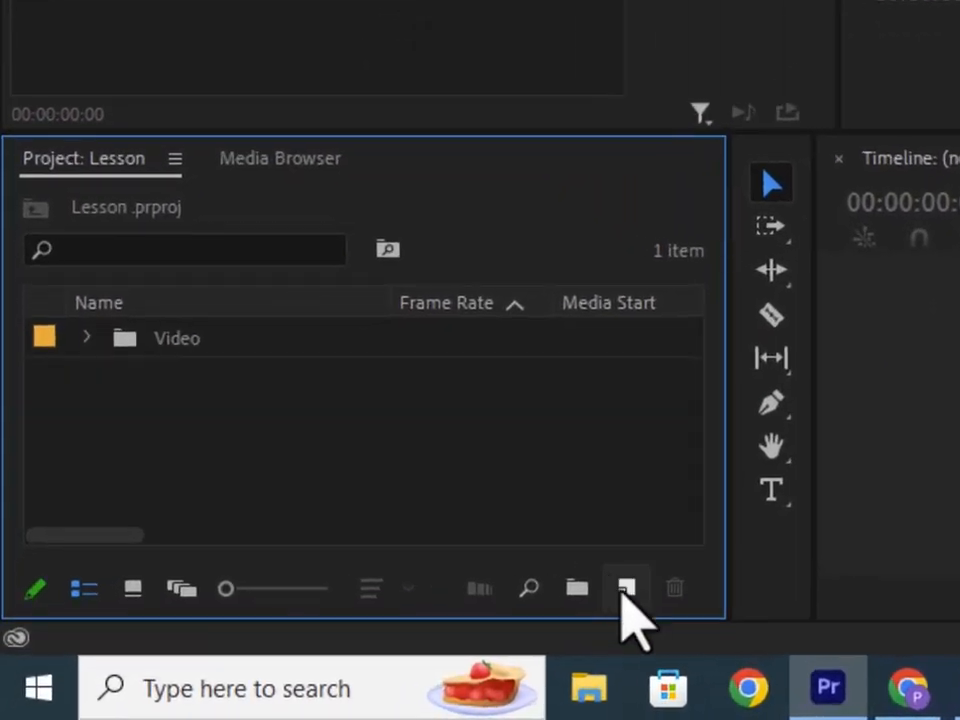
pyautogui.click(627, 590)
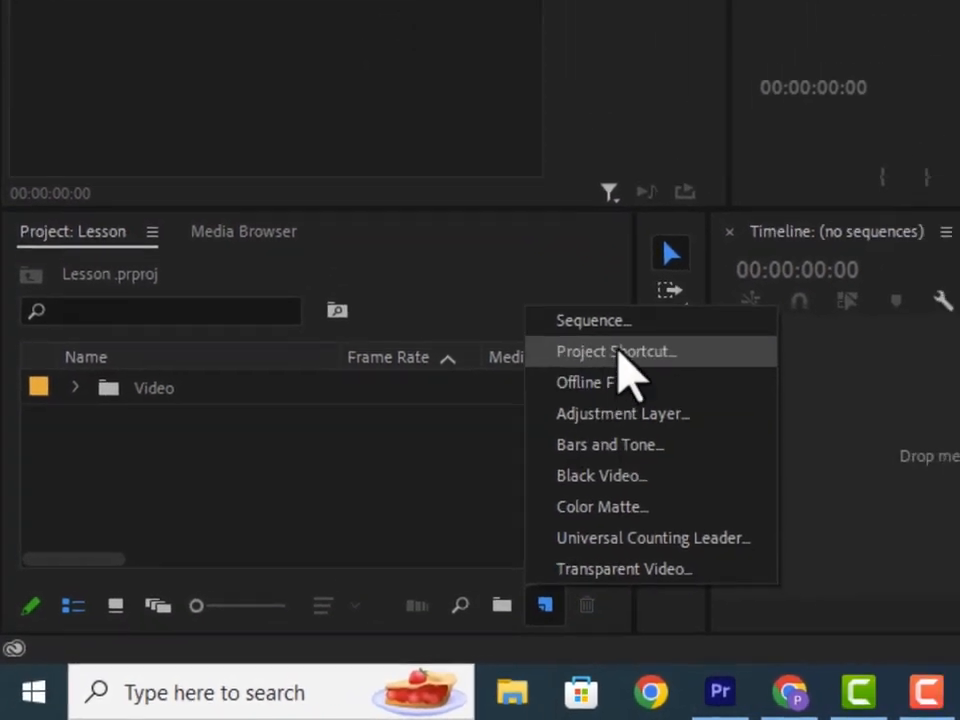
pyautogui.click(610, 320)
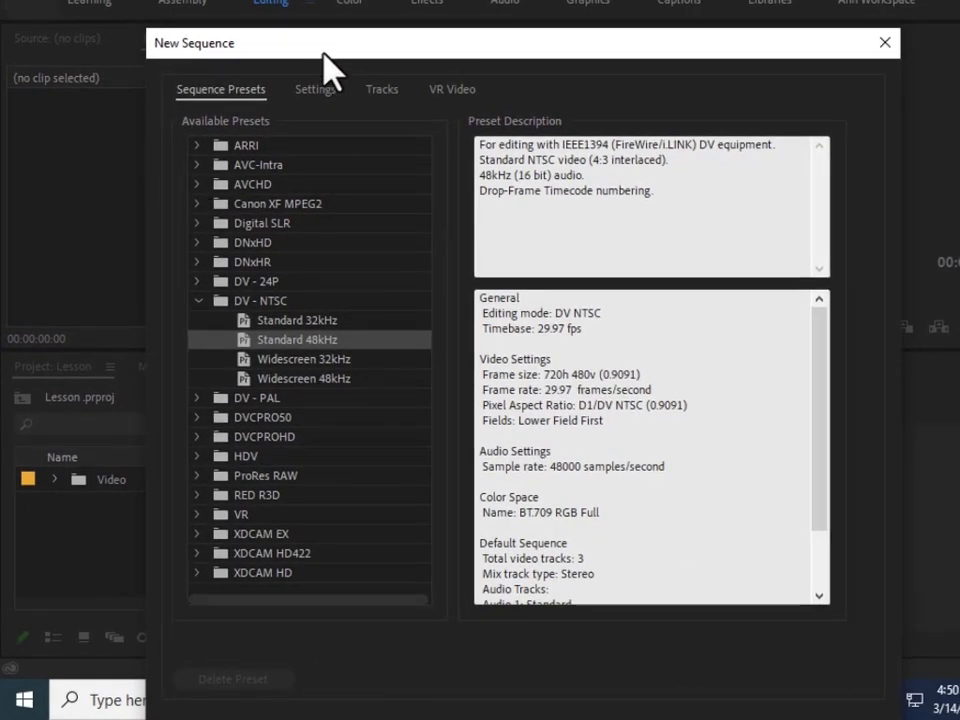
pyautogui.moveTo(323, 55); pyautogui.dragTo(322, 3)
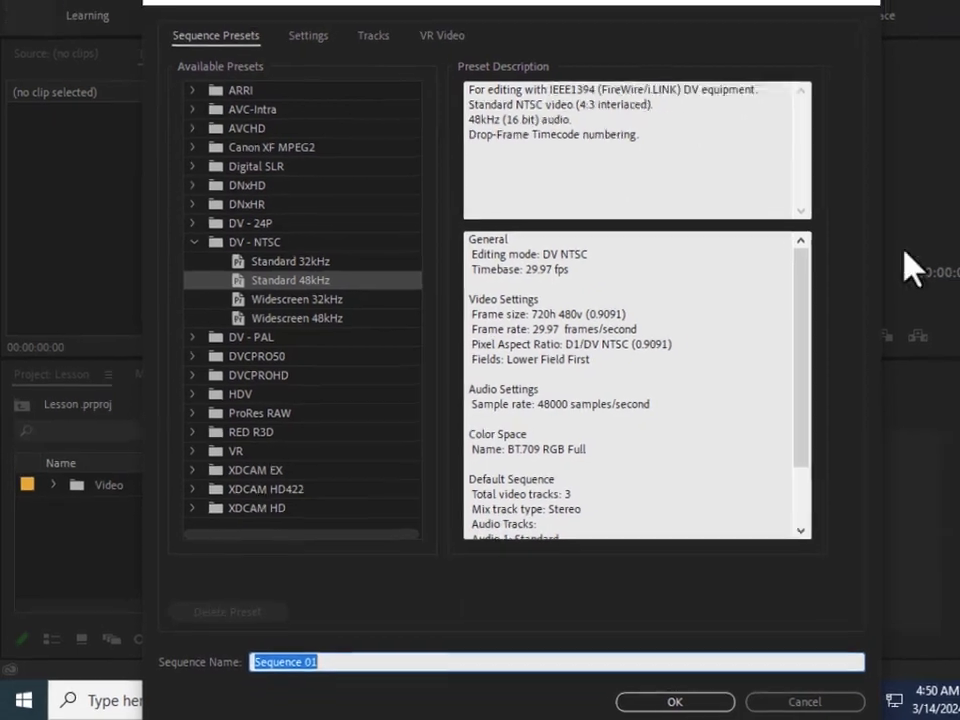
pyautogui.click(859, 1)
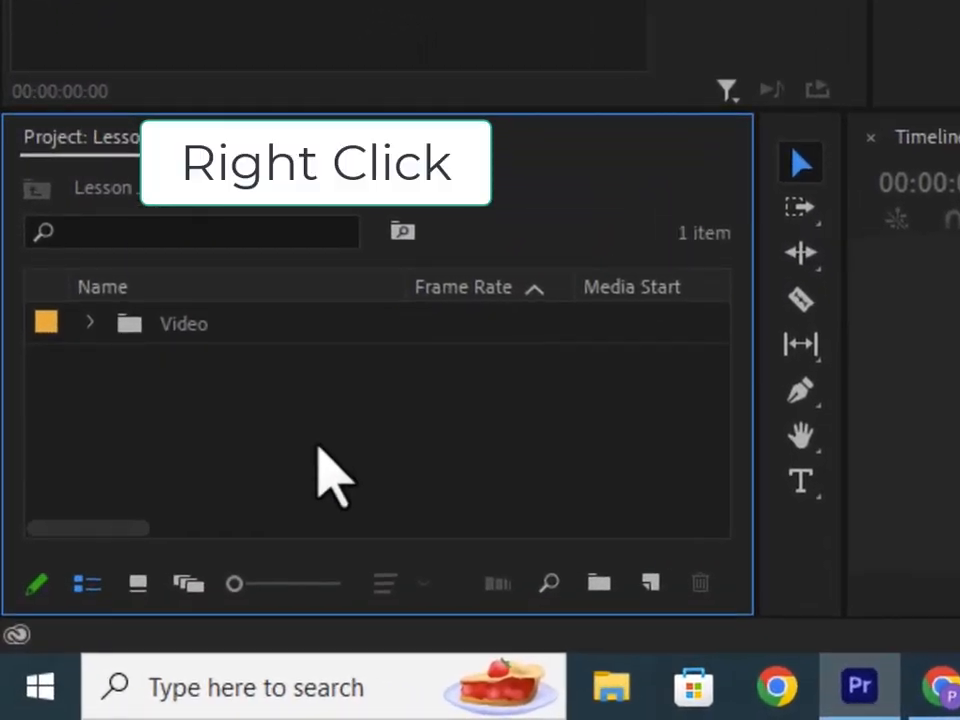
# Step: Create a new sequence named "Site view" with the DV - NTSC Standard 48kHz preset
pyautogui.rightClick(318, 451)
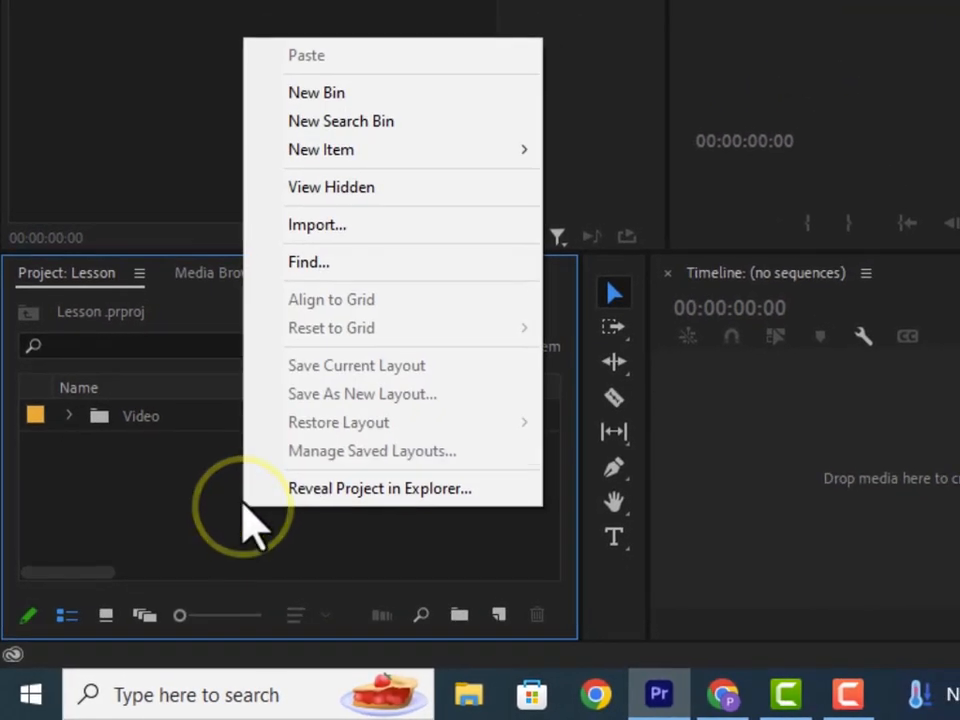
pyautogui.moveTo(443, 166)
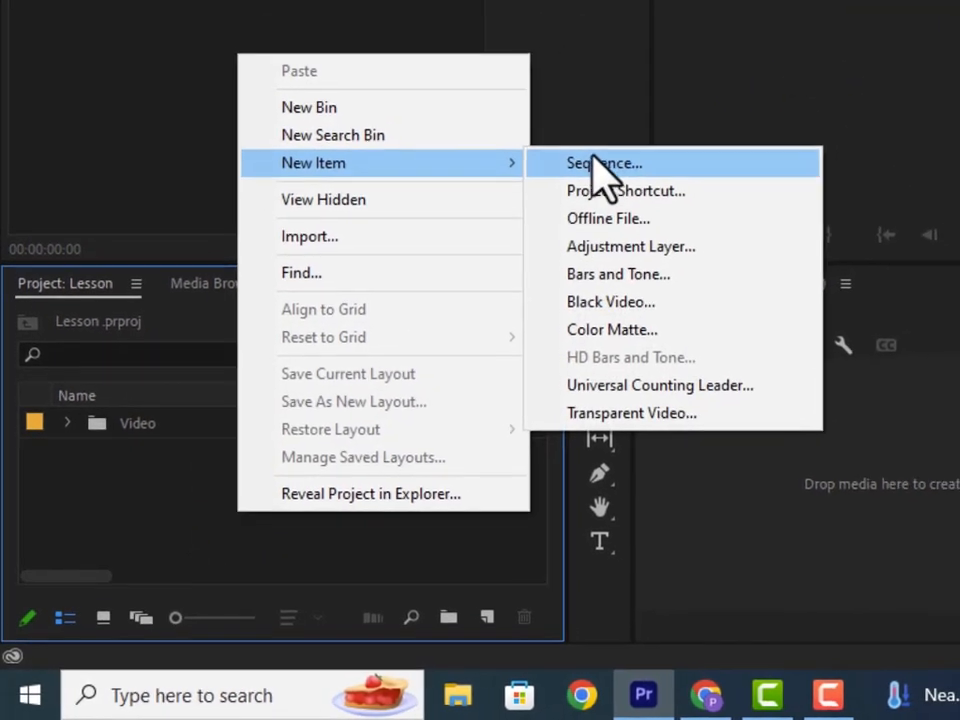
pyautogui.click(598, 163)
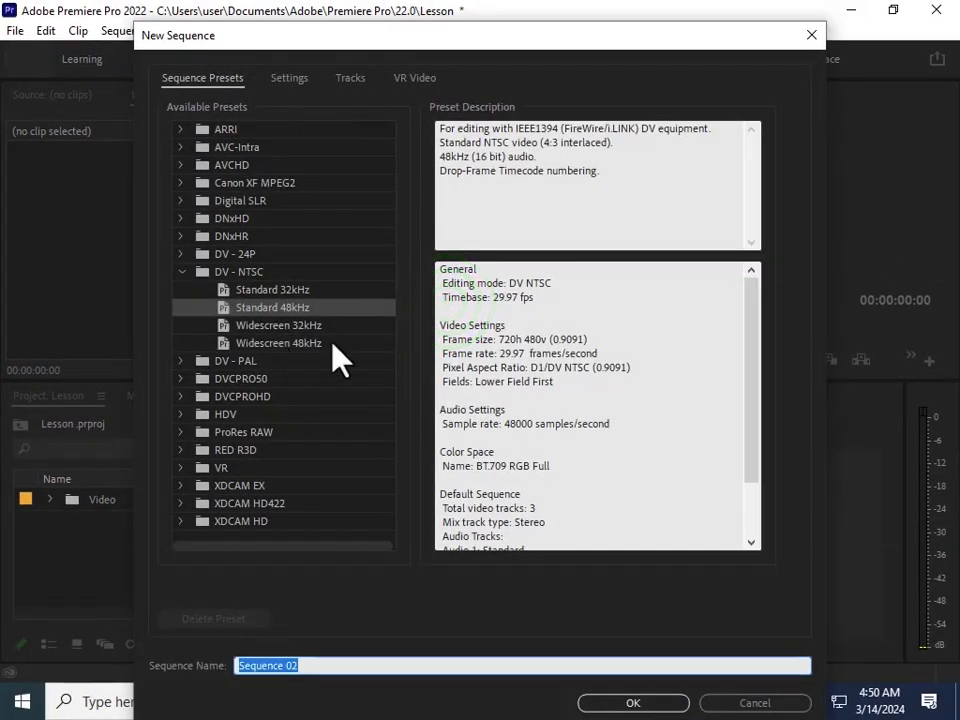
pyautogui.moveTo(453, 33); pyautogui.dragTo(474, 13)
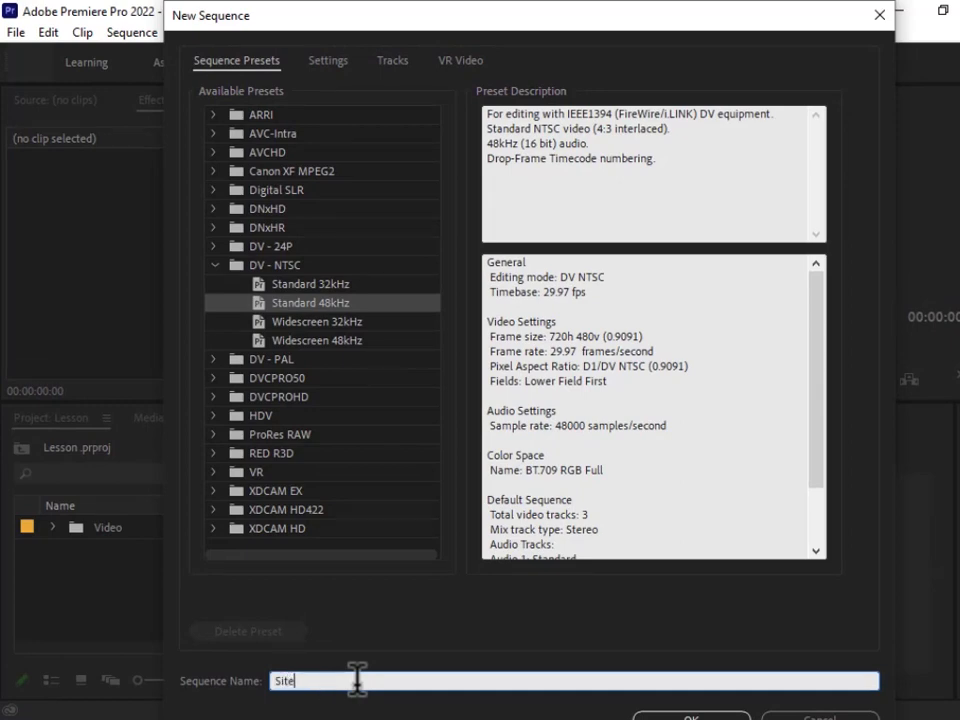
pyautogui.write('e')
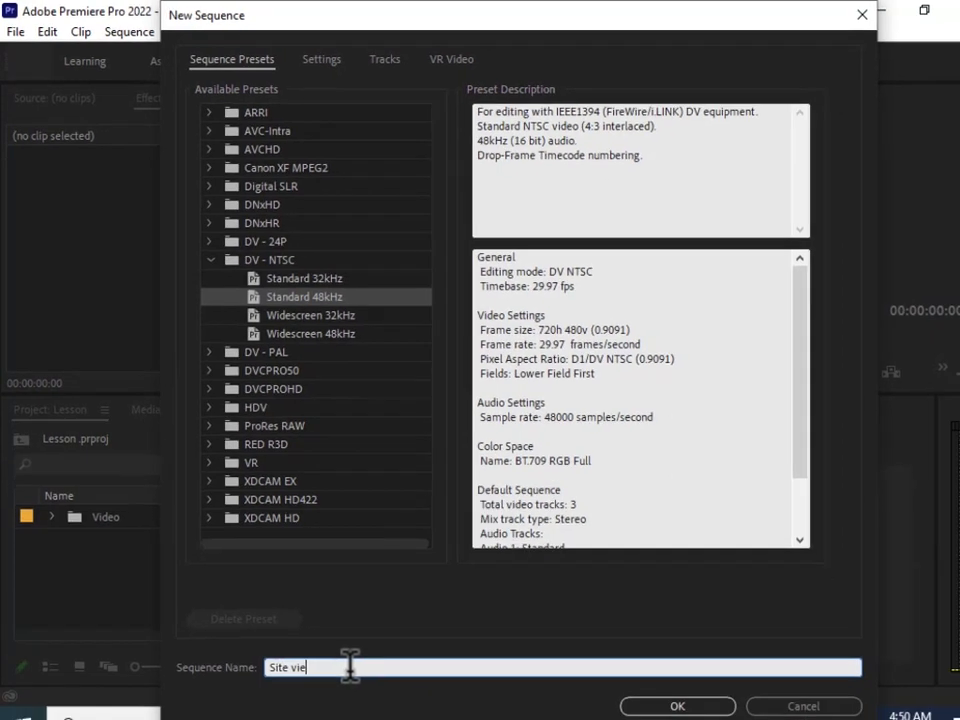
pyautogui.write('w')
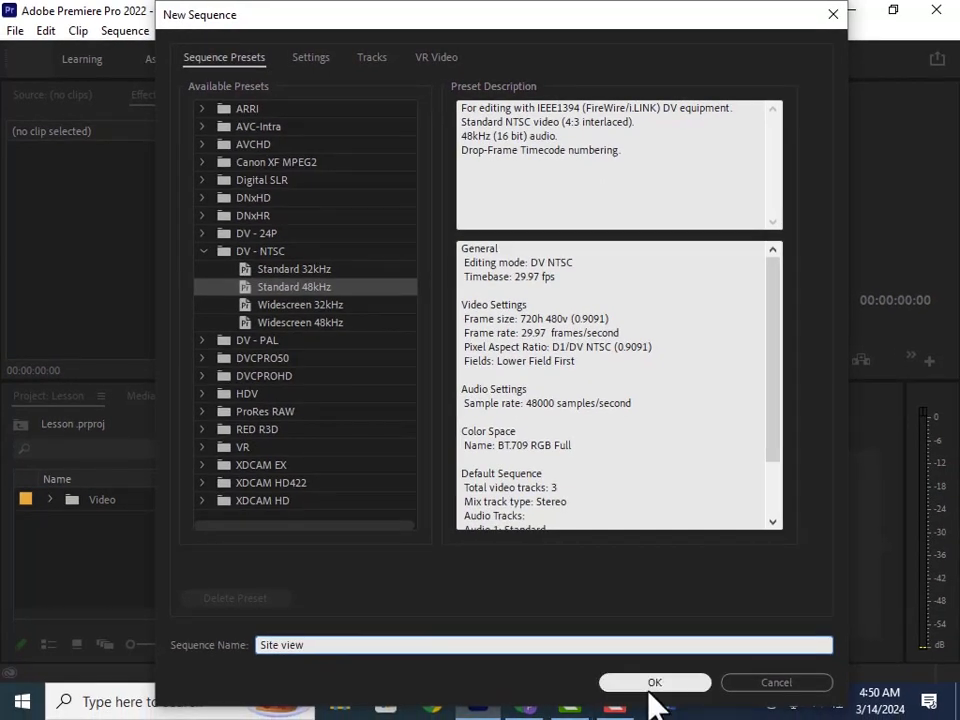
pyautogui.click(654, 682)
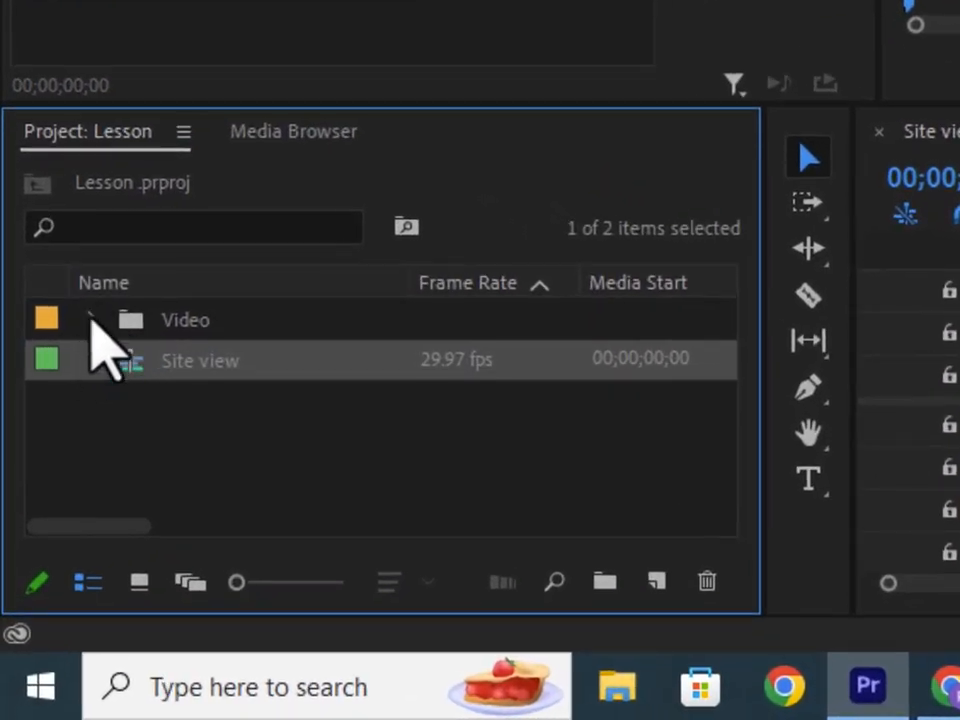
# Step: Place the 25.00 fps clip from the Video bin at the start of the Site view sequence on tracks V1 and A1
pyautogui.click(91, 319)
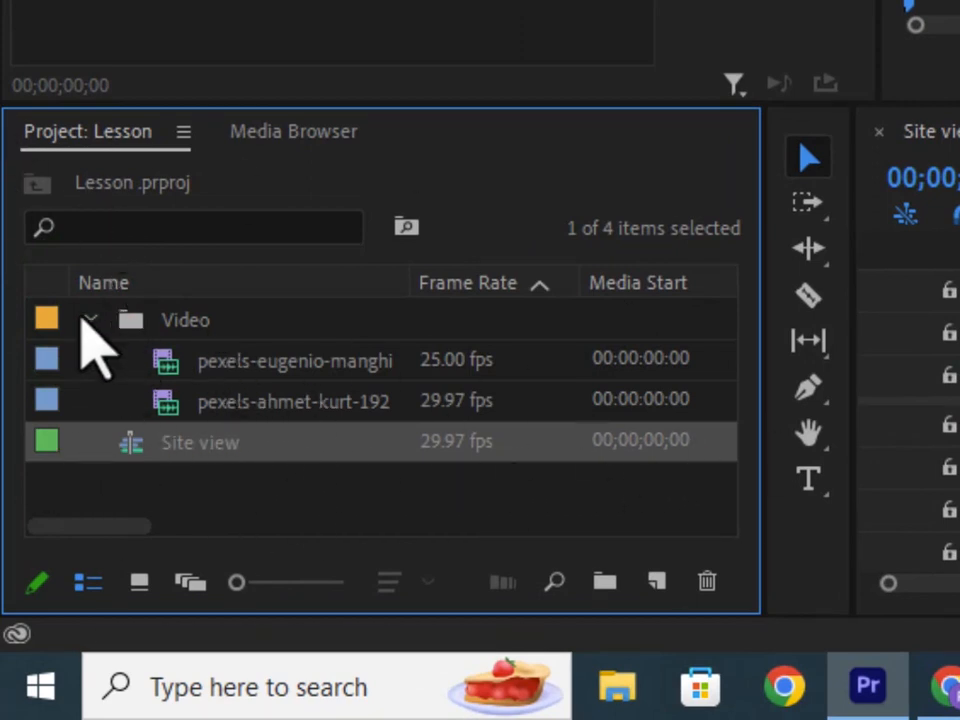
pyautogui.click(86, 319)
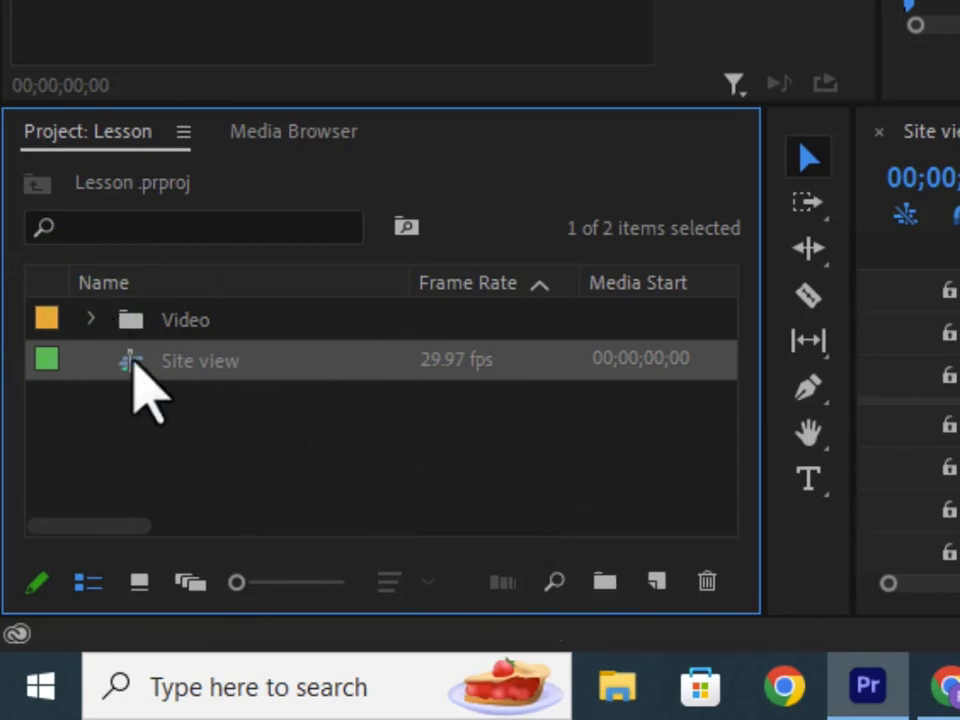
pyautogui.click(90, 319)
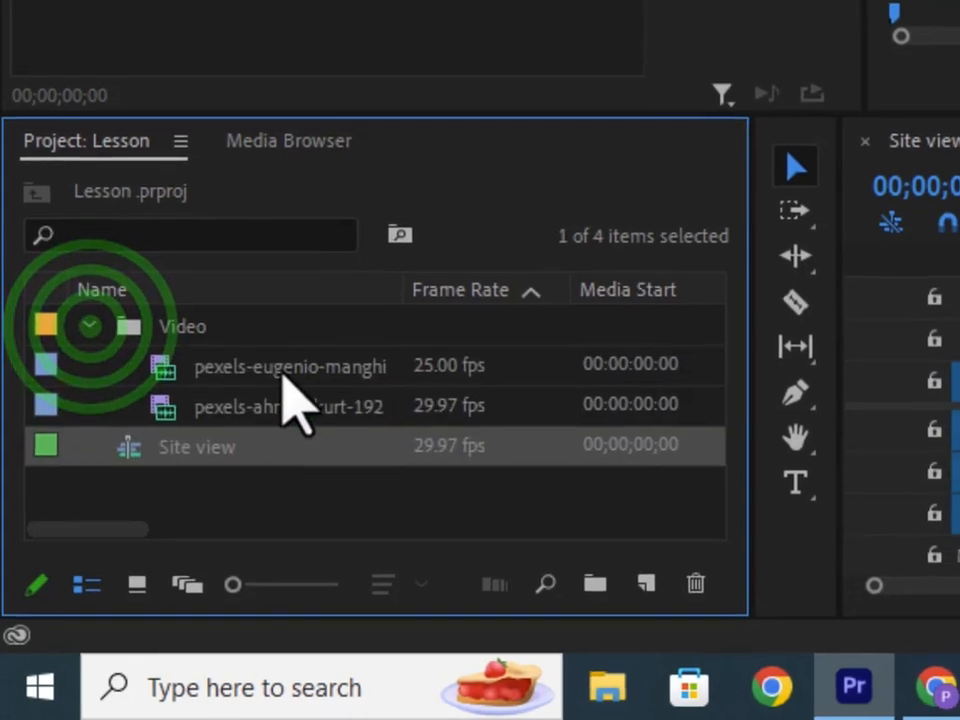
pyautogui.click(262, 364)
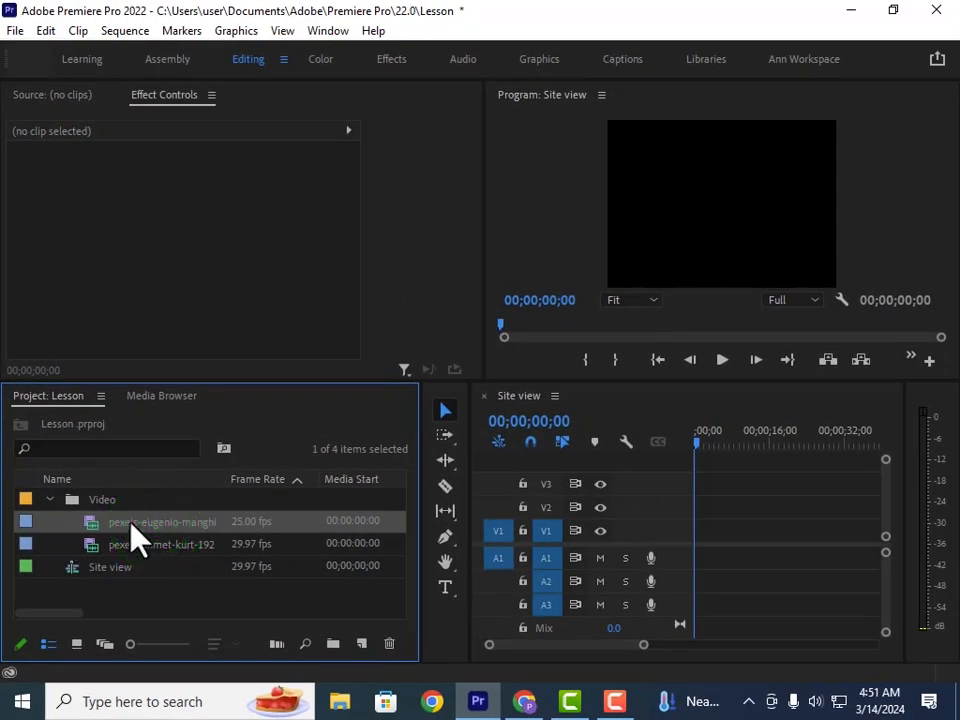
pyautogui.moveTo(130, 527); pyautogui.dragTo(706, 562)
pyautogui.click(612, 386)
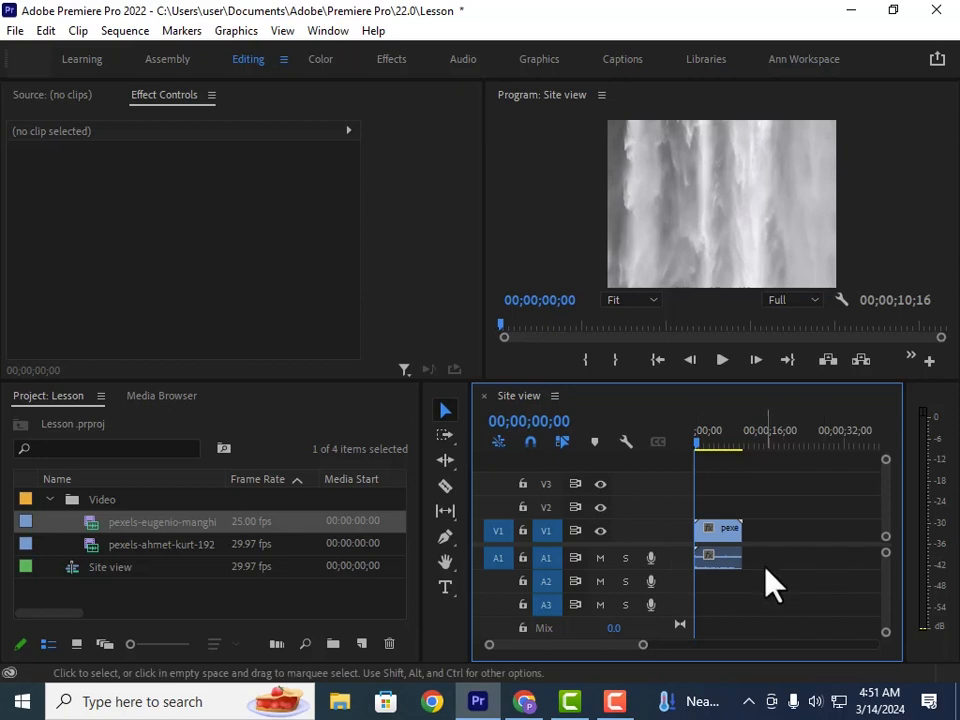
# Step: Undo the clip placement and the creation of the Site view sequence
pyautogui.hotkey('ctrl', 'z')
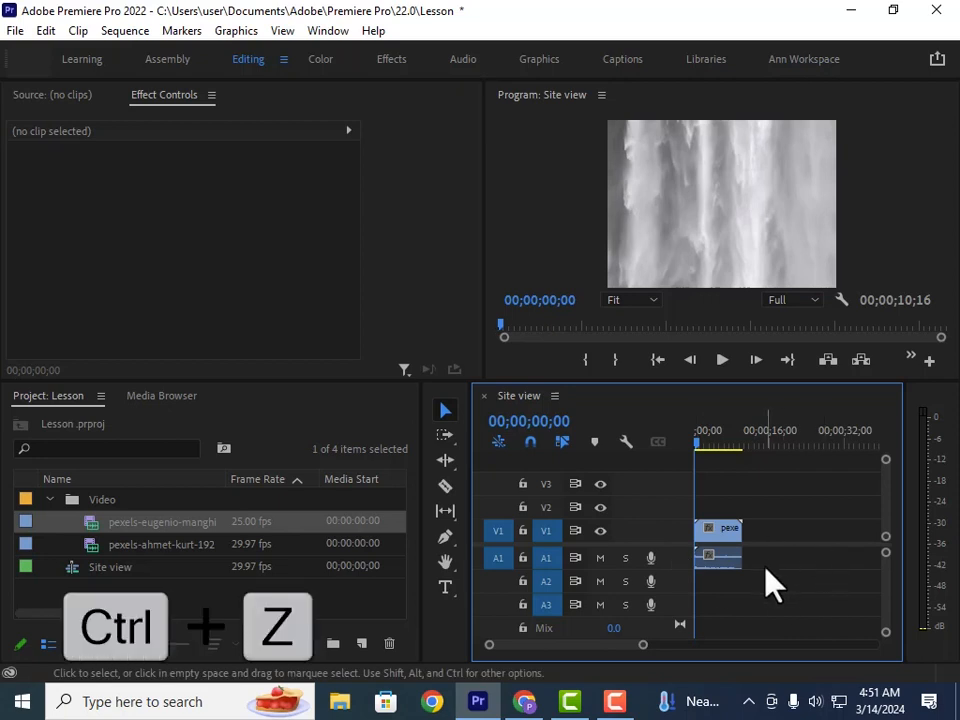
pyautogui.hotkey('ctrl', 'z')
pyautogui.hotkey('ctrl', 'z')
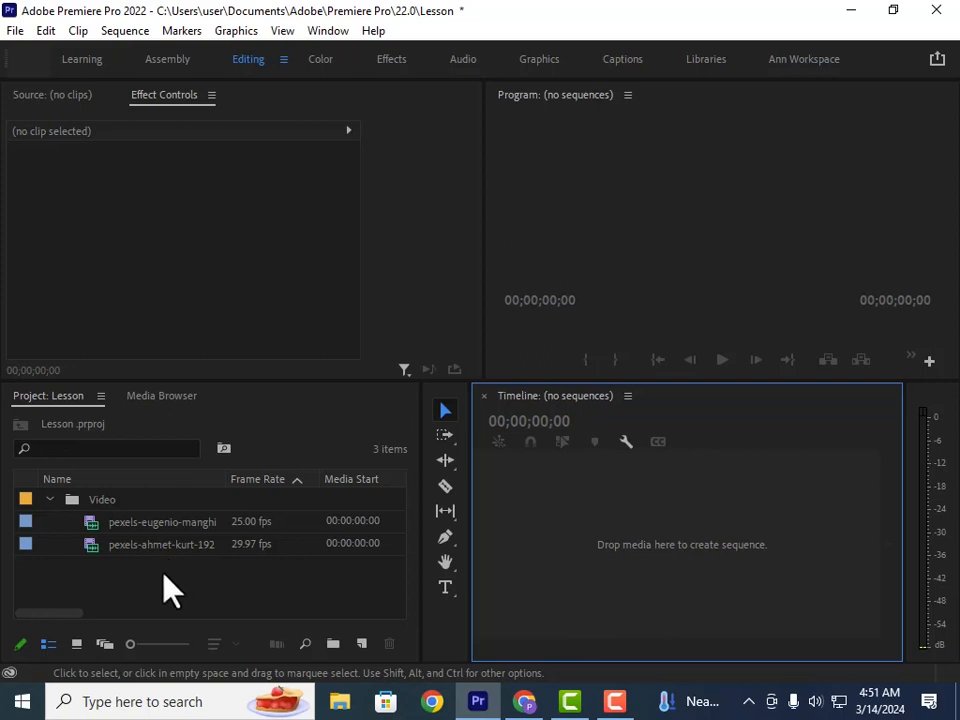
# Step: Load the 29.97 fps clip from the Video bin into the Source monitor and play its first few seconds
pyautogui.click(123, 544)
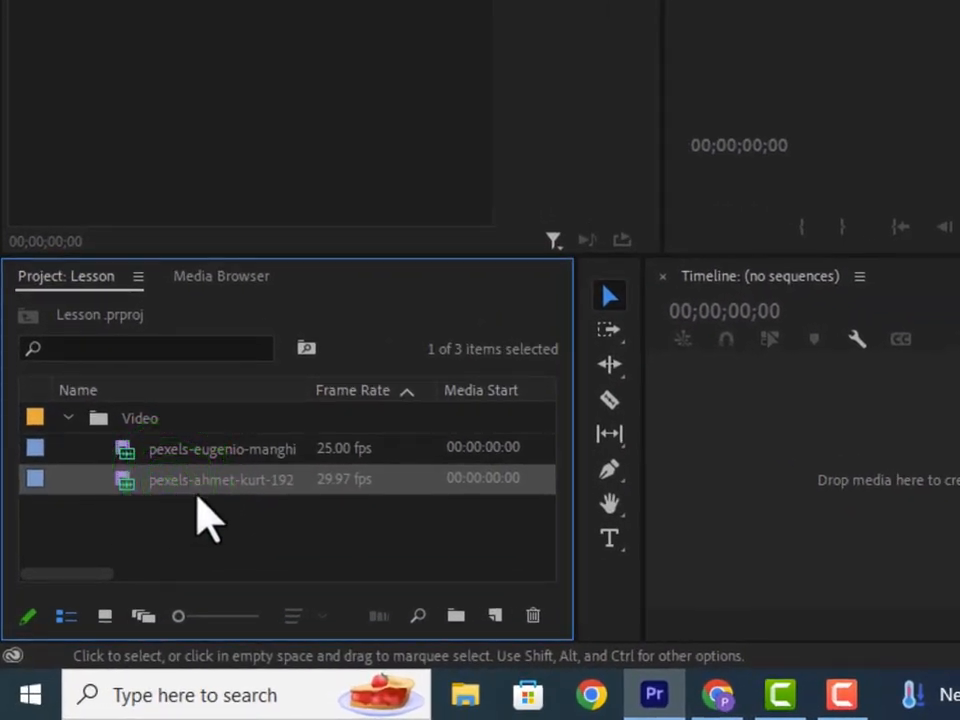
pyautogui.moveTo(204, 490); pyautogui.dragTo(182, 80)
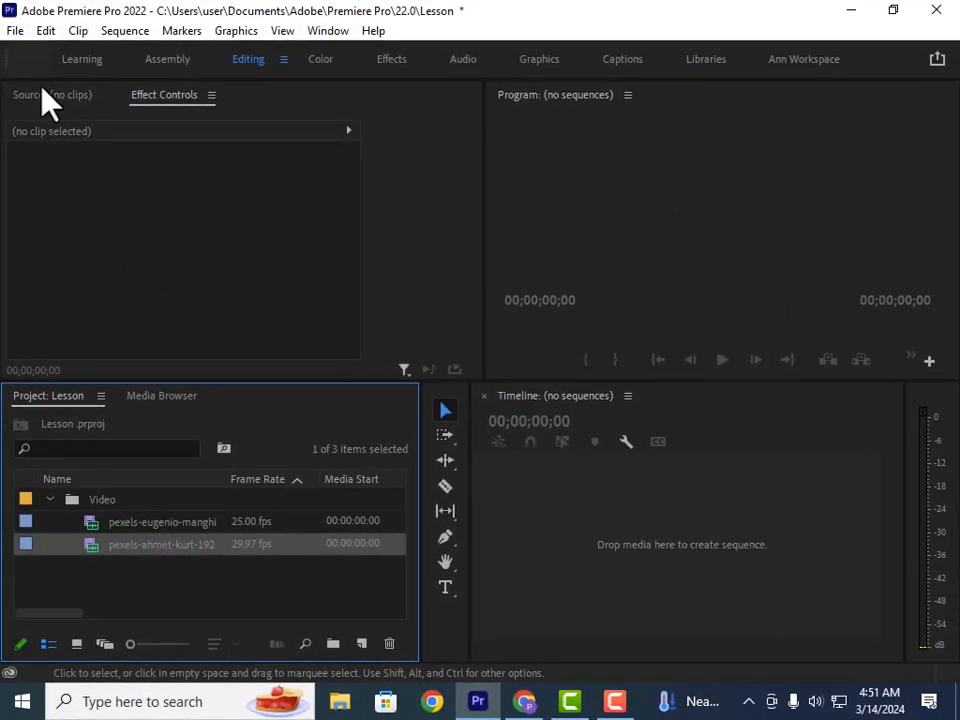
pyautogui.moveTo(145, 549); pyautogui.dragTo(199, 150)
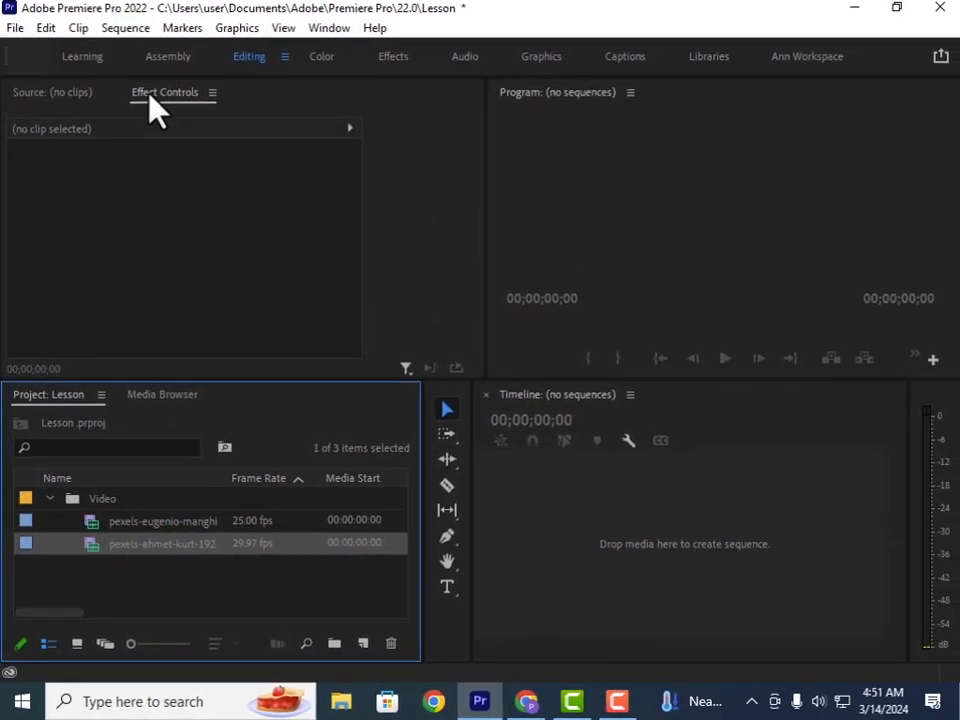
pyautogui.click(53, 93)
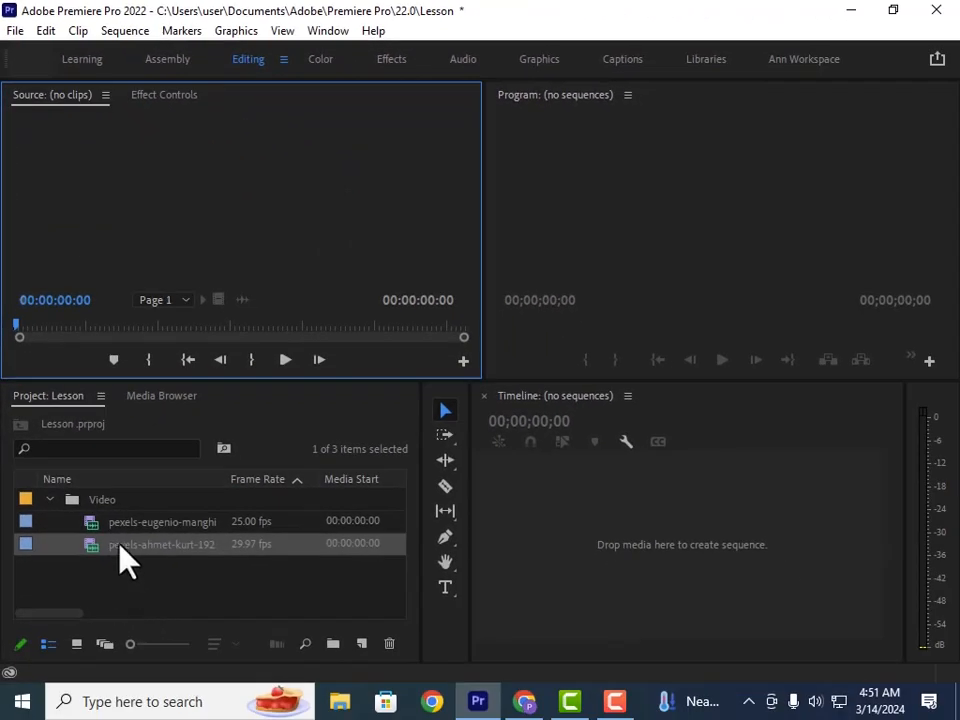
pyautogui.moveTo(119, 546); pyautogui.dragTo(190, 202)
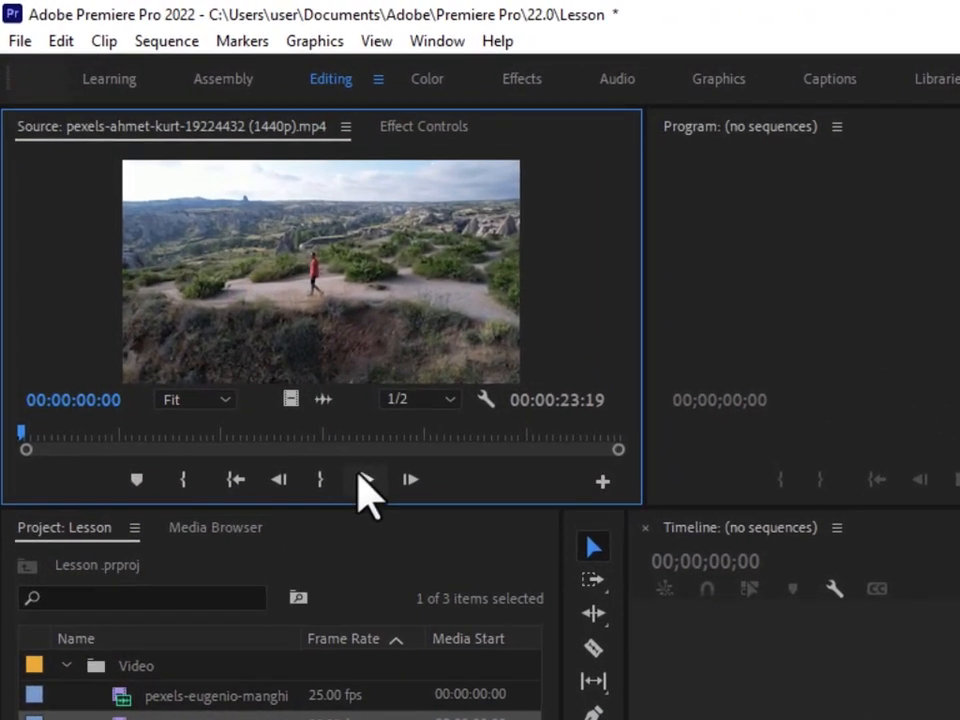
pyautogui.click(335, 440)
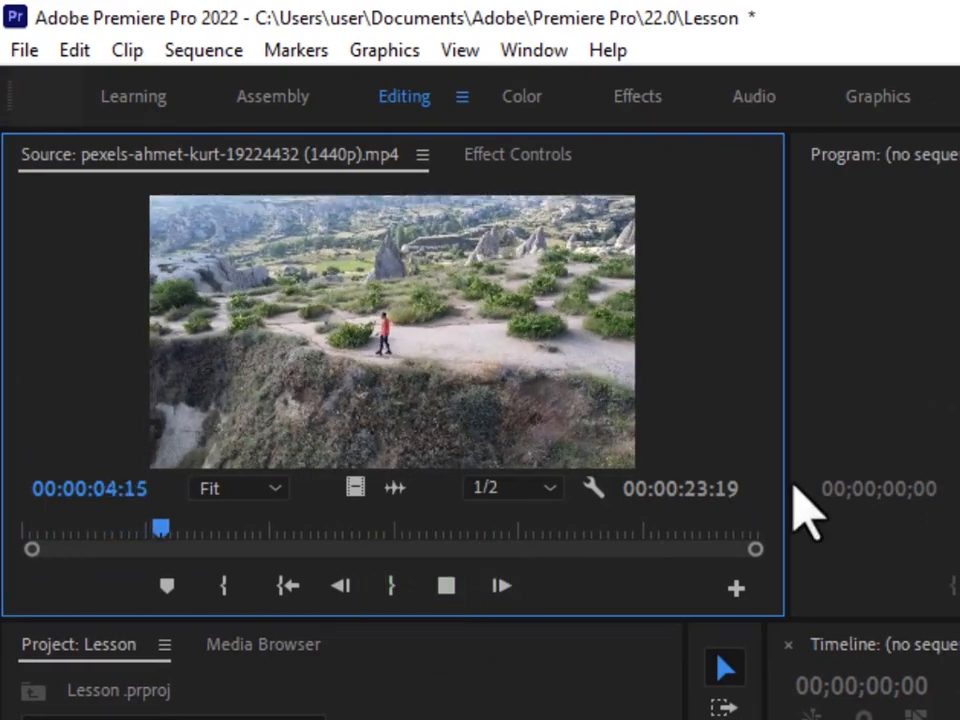
pyautogui.click(452, 585)
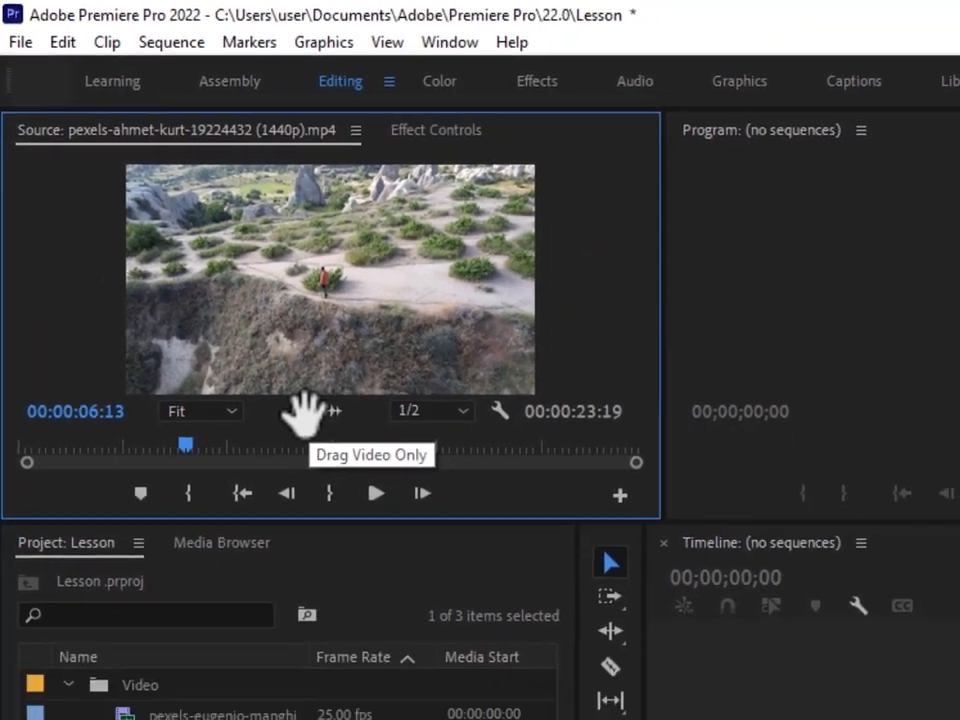
# Step: Create a sequence from only the source clip's video, and add its audio alone on track A1 at the sequence start
pyautogui.click(348, 478)
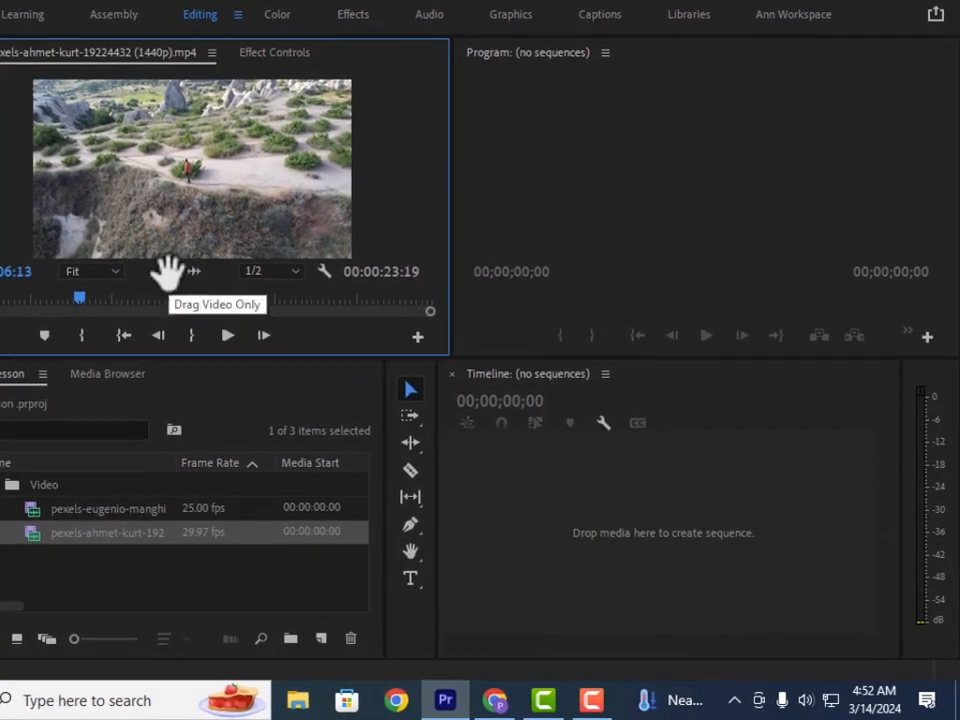
pyautogui.click(163, 266)
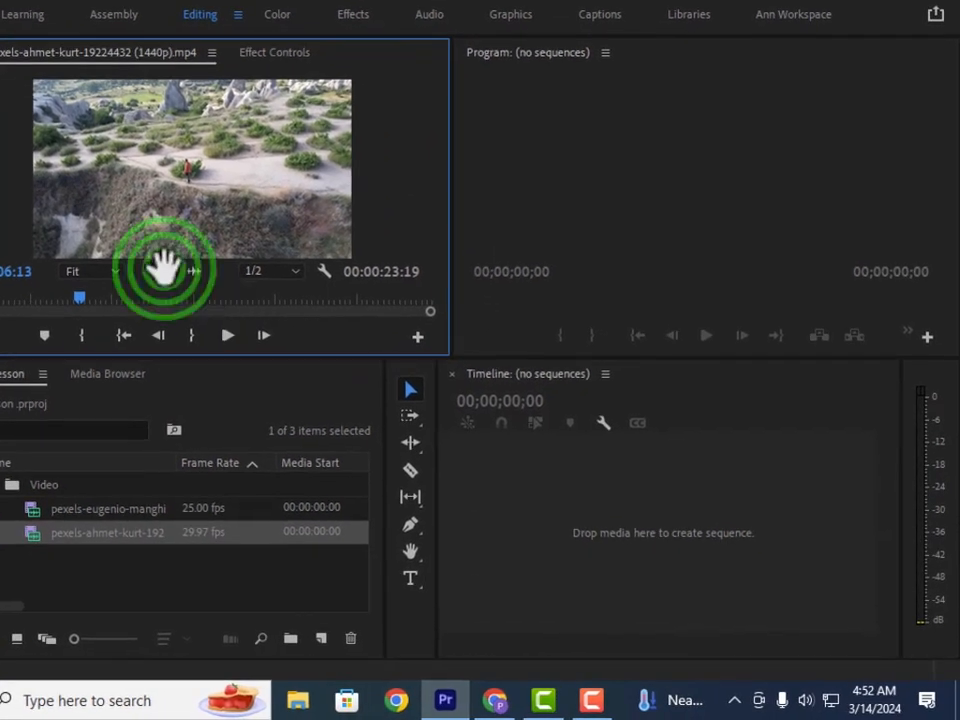
pyautogui.moveTo(165, 273); pyautogui.dragTo(508, 500)
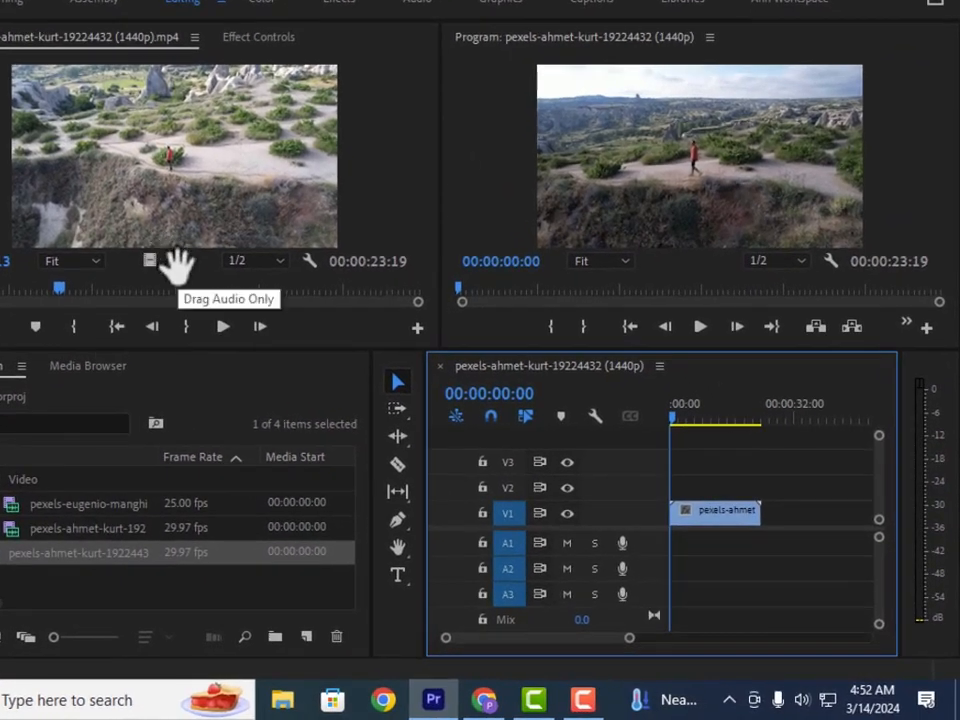
pyautogui.moveTo(172, 268); pyautogui.dragTo(690, 543)
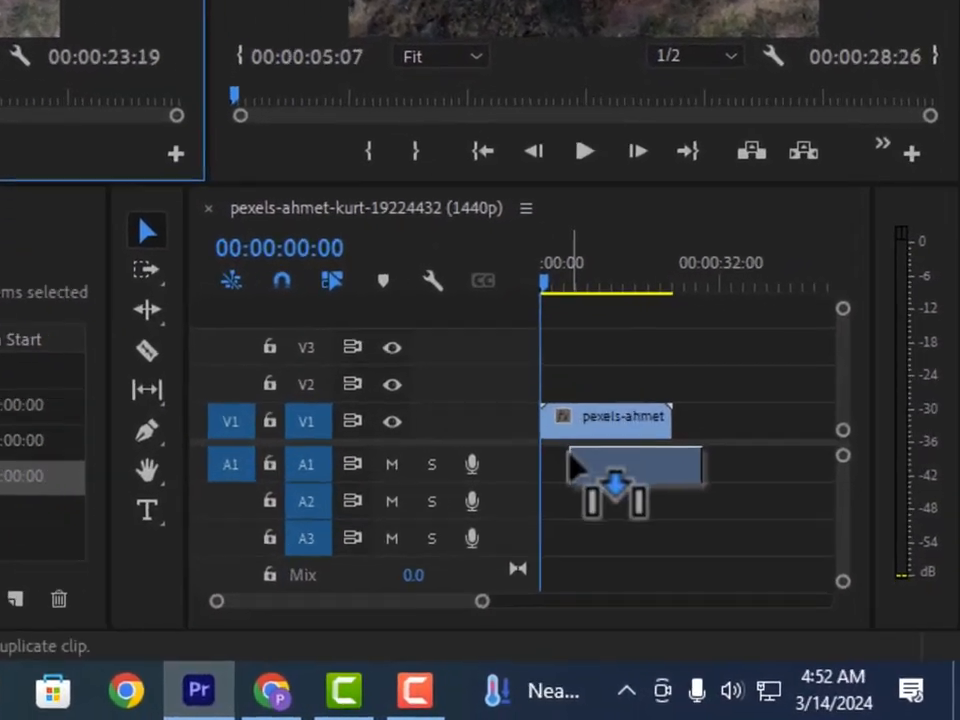
pyautogui.moveTo(570, 457)
pyautogui.mouseDown()
pyautogui.moveTo(549, 463)
pyautogui.moveTo(559, 461)
pyautogui.mouseUp()
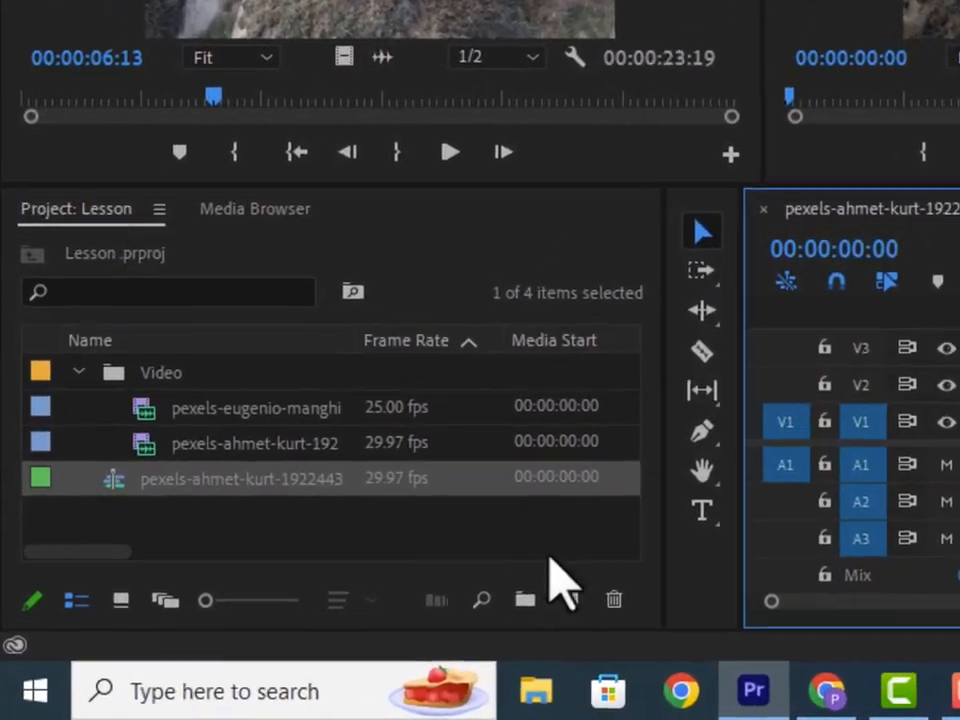
# Step: Create a second sequence named "Seas" with the DV - NTSC Standard 48kHz preset
pyautogui.click(578, 599)
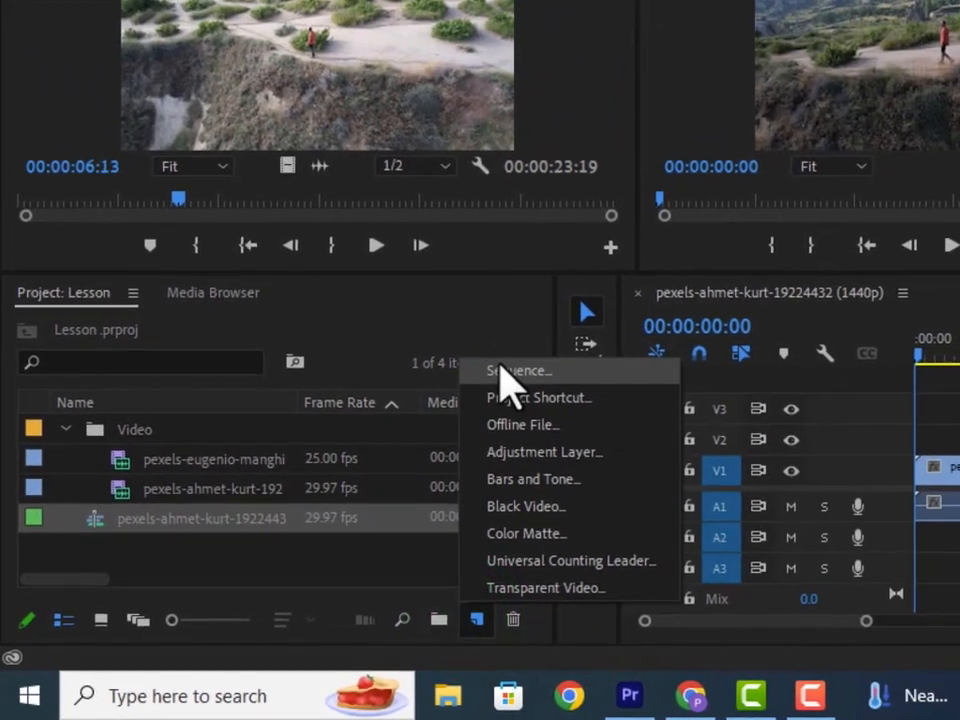
pyautogui.click(616, 305)
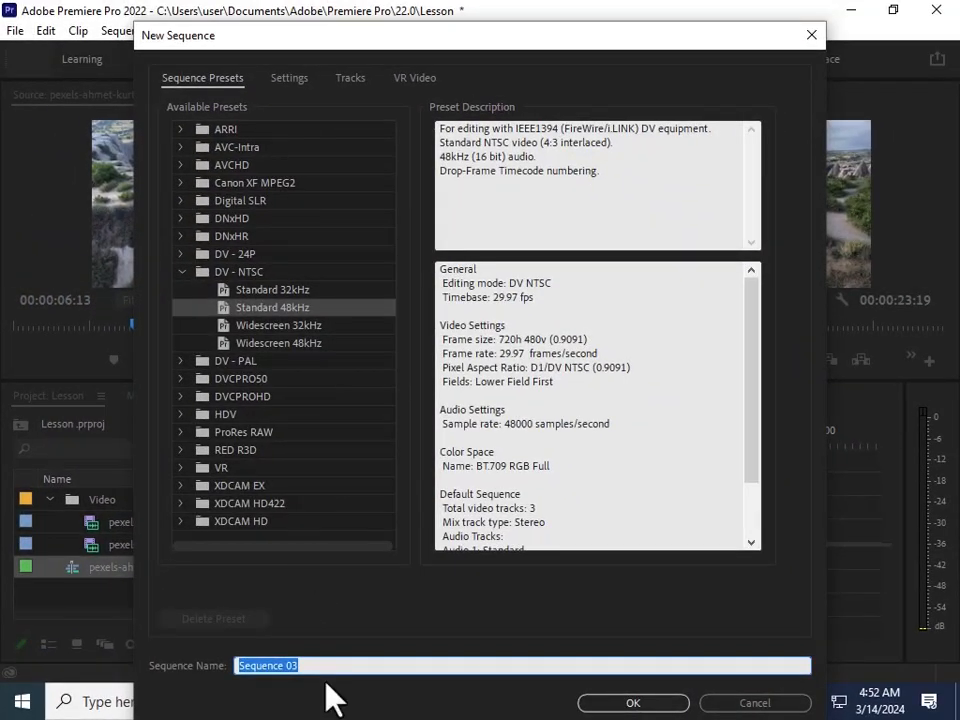
pyautogui.write('Sea')
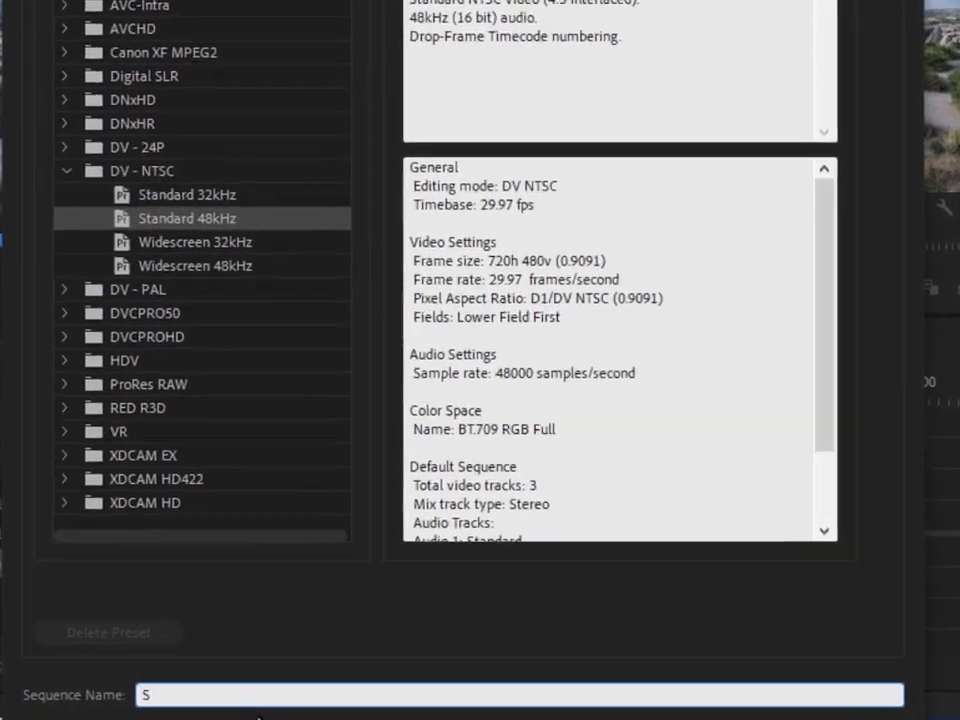
pyautogui.write('s')
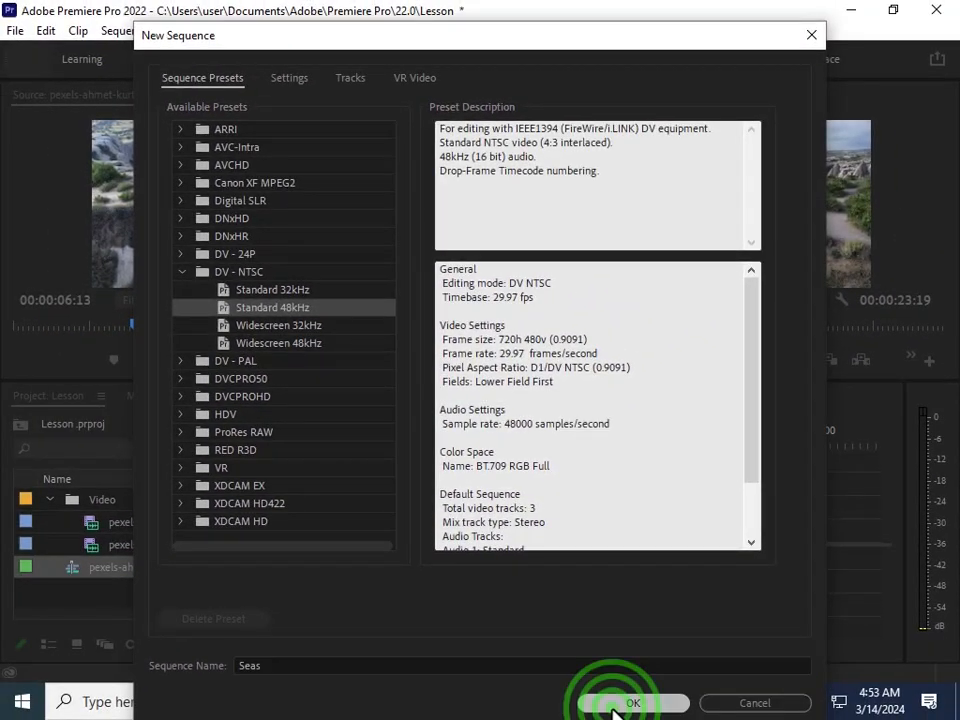
pyautogui.click(614, 705)
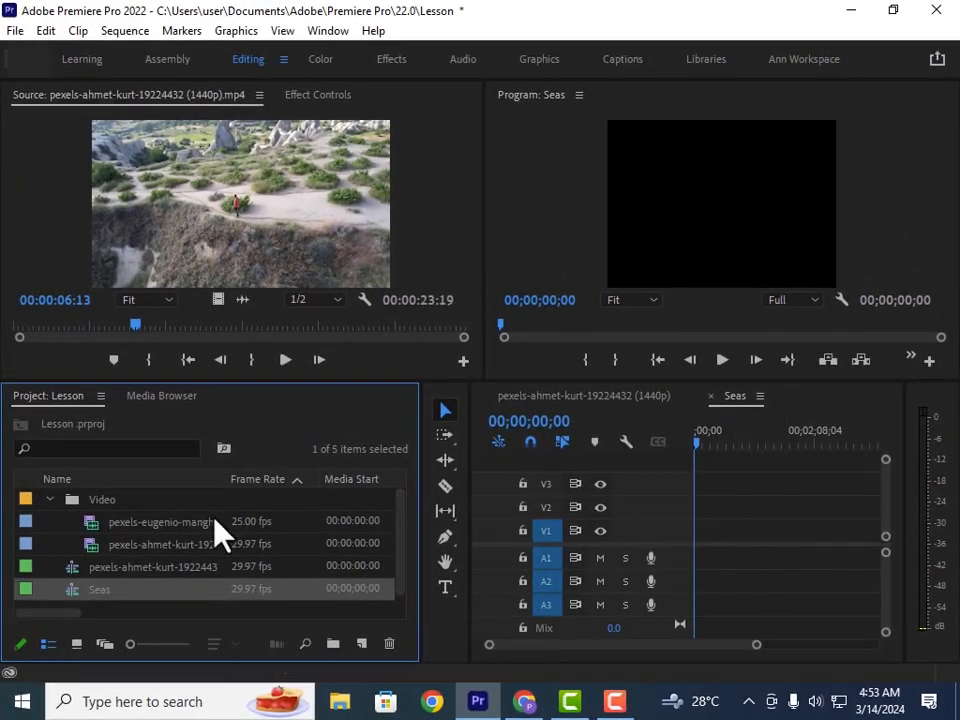
# Step: Add the 25 fps clip at the start of the Seas sequence on V1 and A1, keeping the existing sequence settings
pyautogui.moveTo(215, 530); pyautogui.dragTo(705, 568)
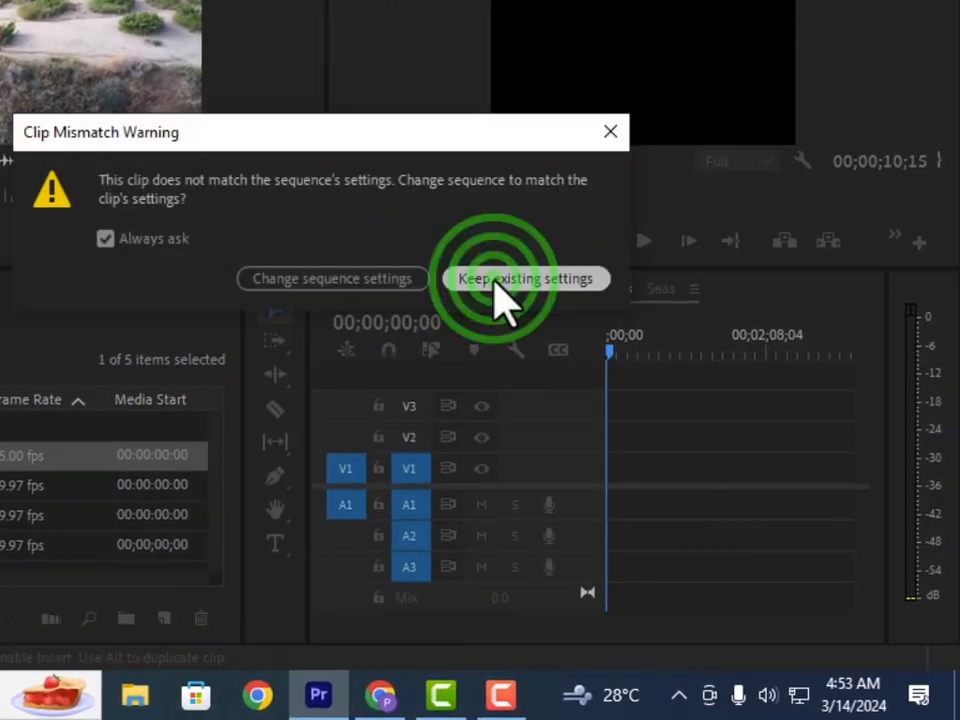
pyautogui.click(495, 282)
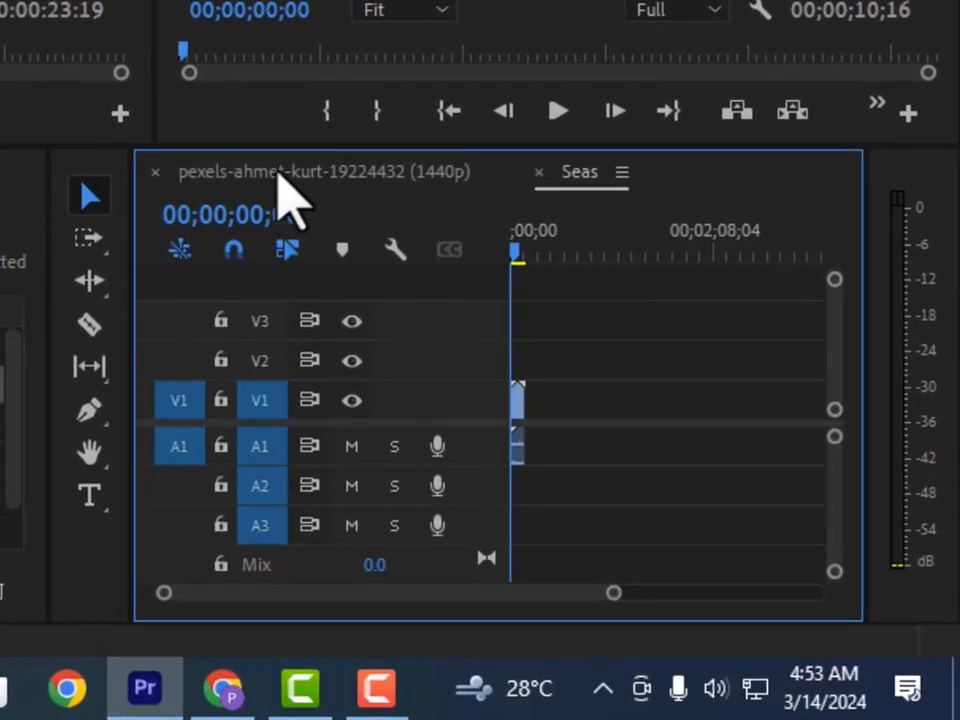
# Step: Switch back and forth between the two open sequences, and close Seas in the timeline and reopen it from the project
pyautogui.click(282, 175)
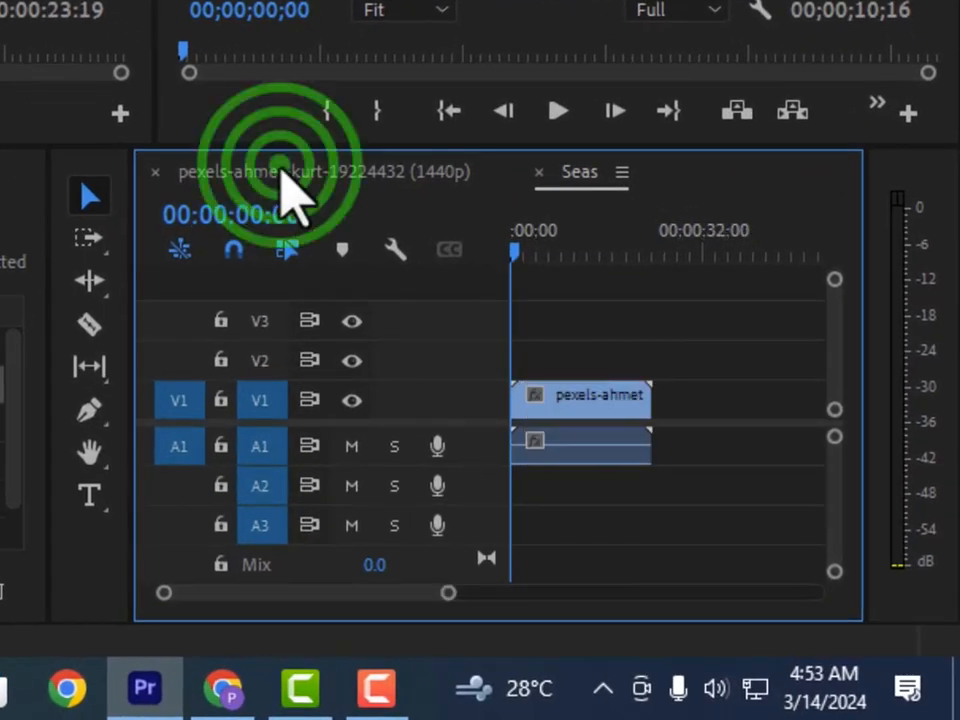
pyautogui.click(577, 175)
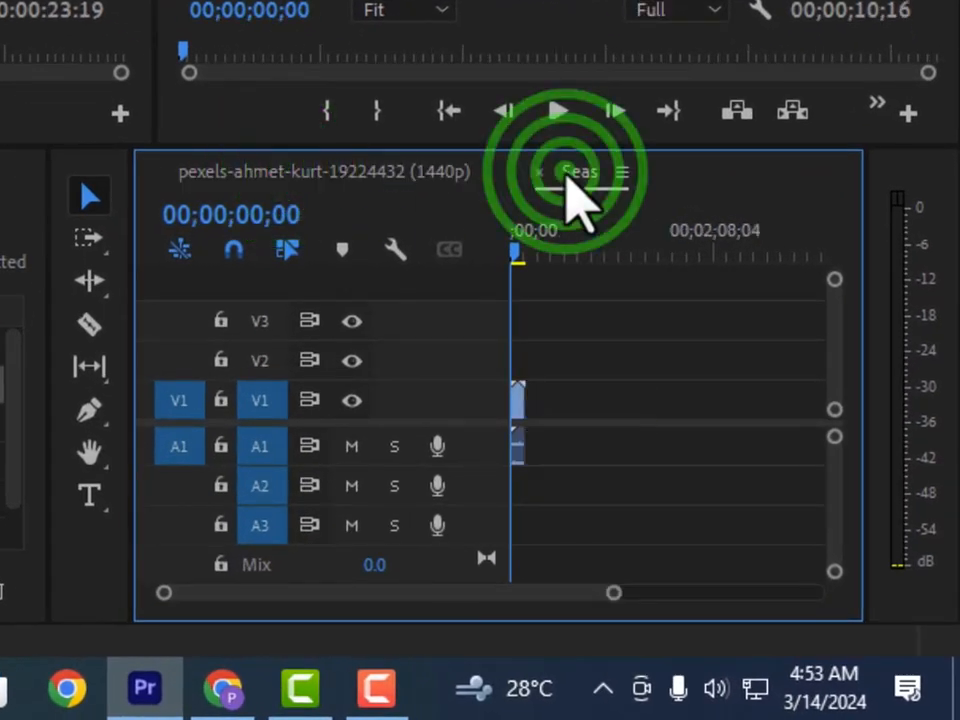
pyautogui.click(352, 174)
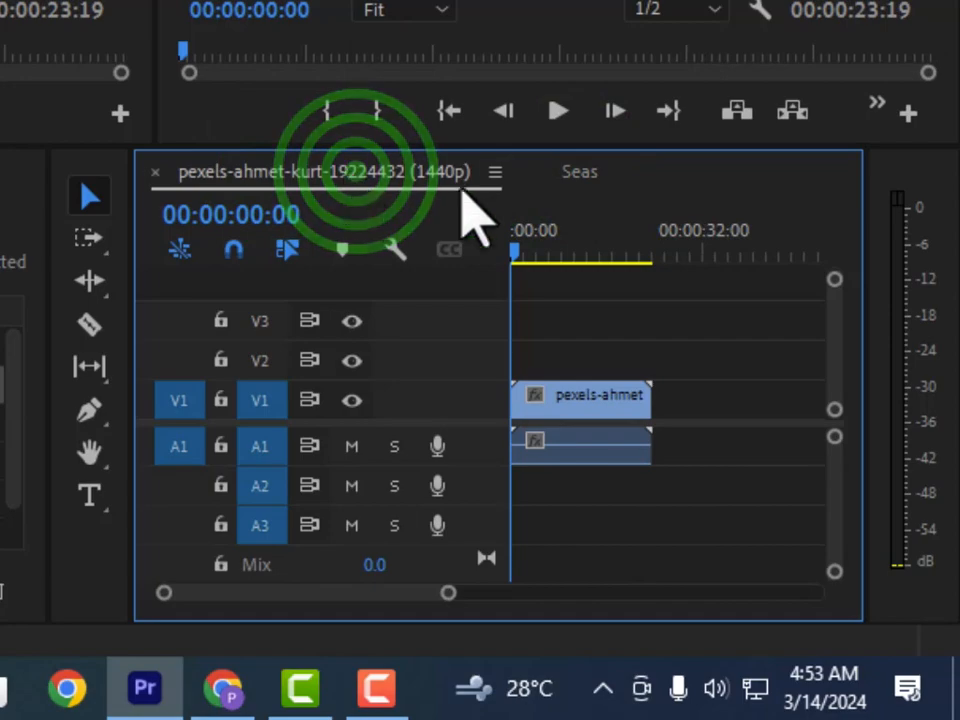
pyautogui.click(580, 176)
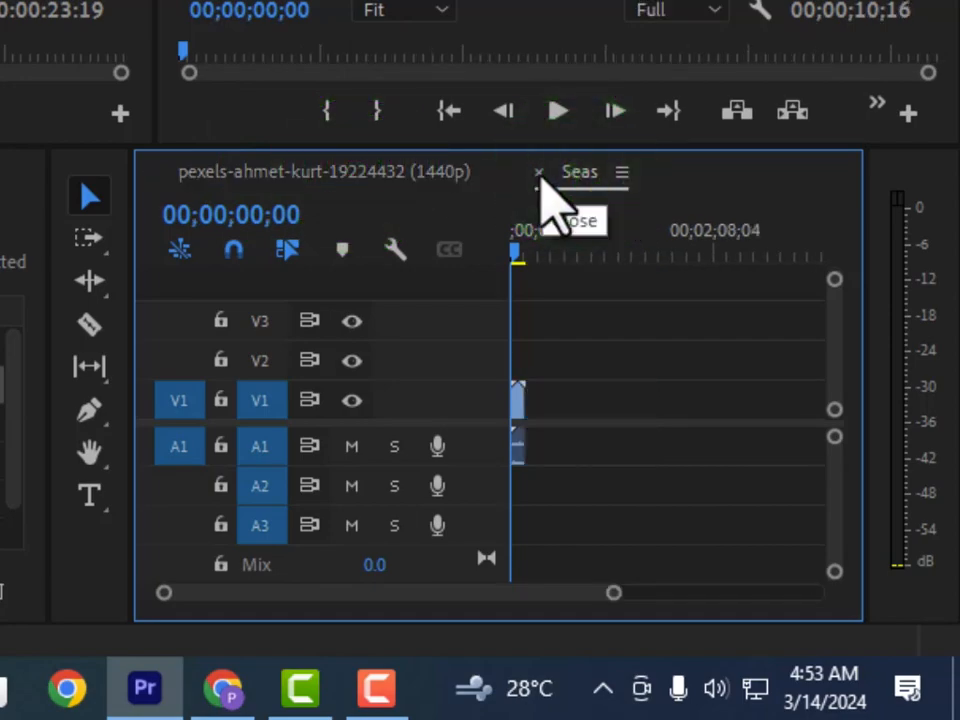
pyautogui.click(539, 175)
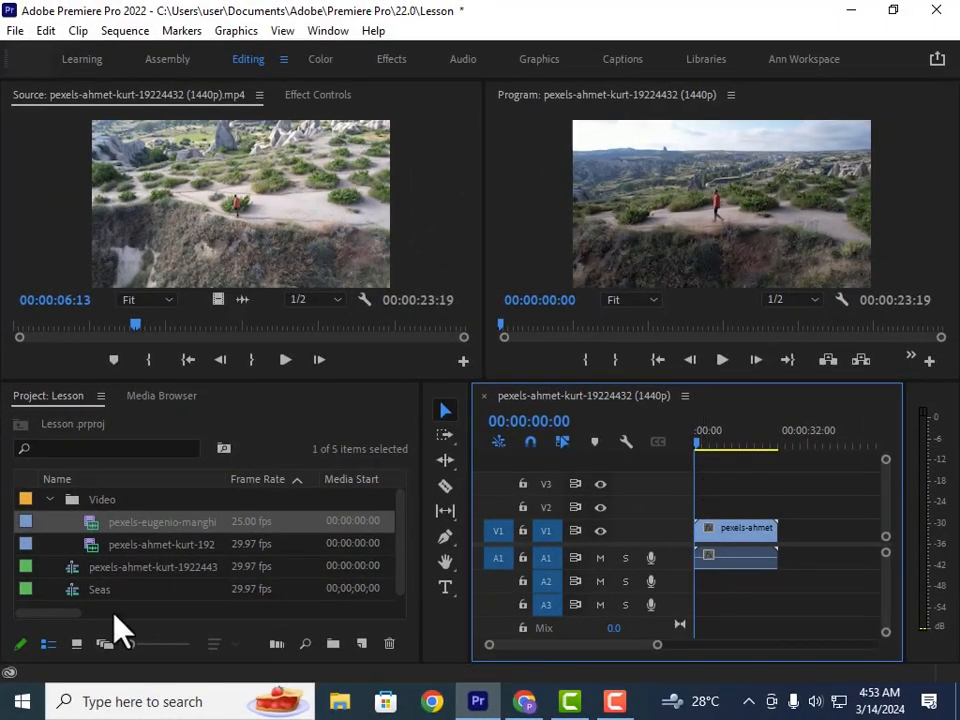
pyautogui.doubleClick(25, 590)
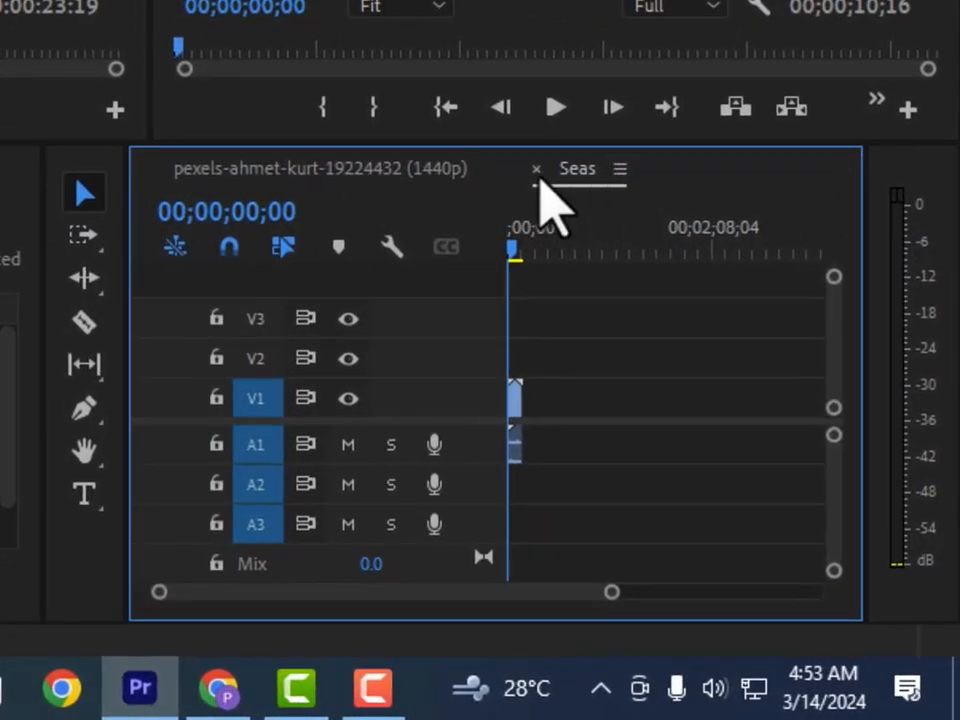
# Step: Close the Seas sequence in the timeline and delete it from the project
pyautogui.click(537, 170)
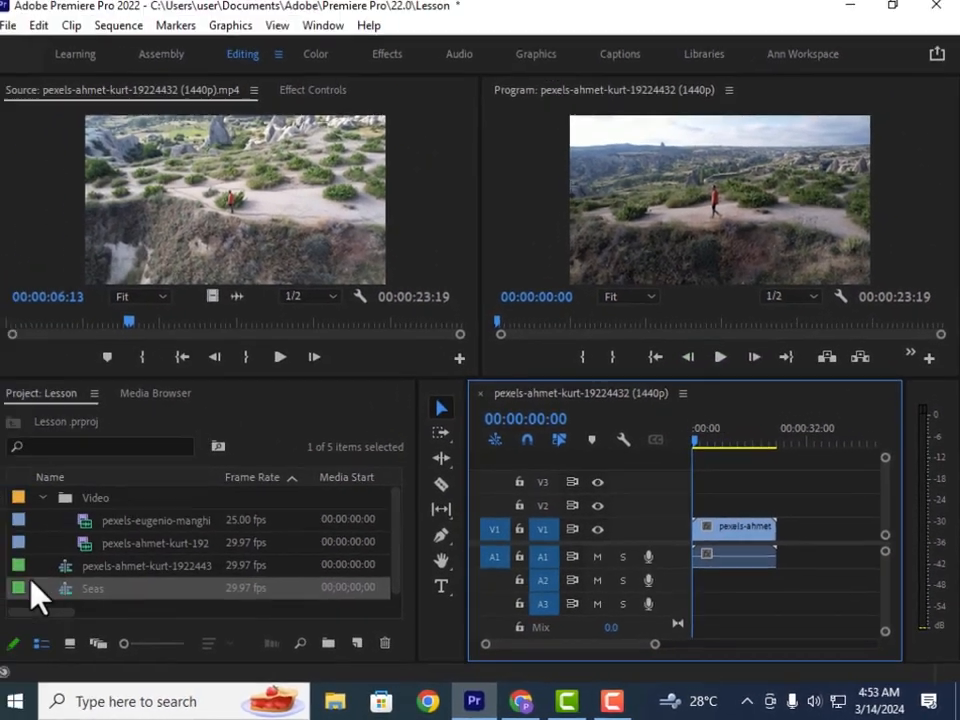
pyautogui.click(28, 592)
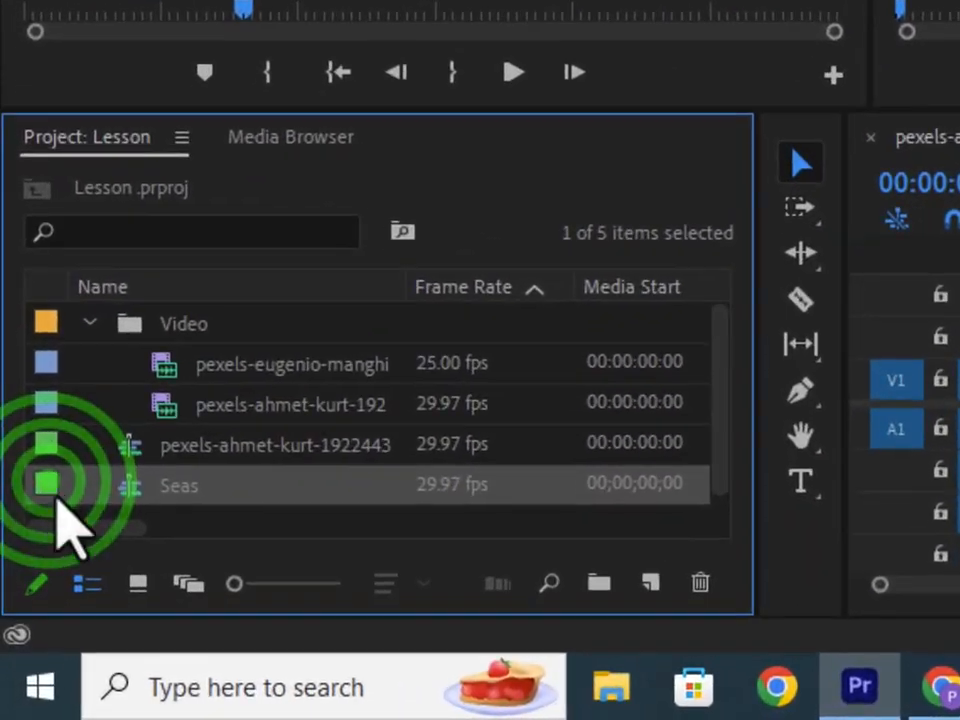
pyautogui.click(701, 583)
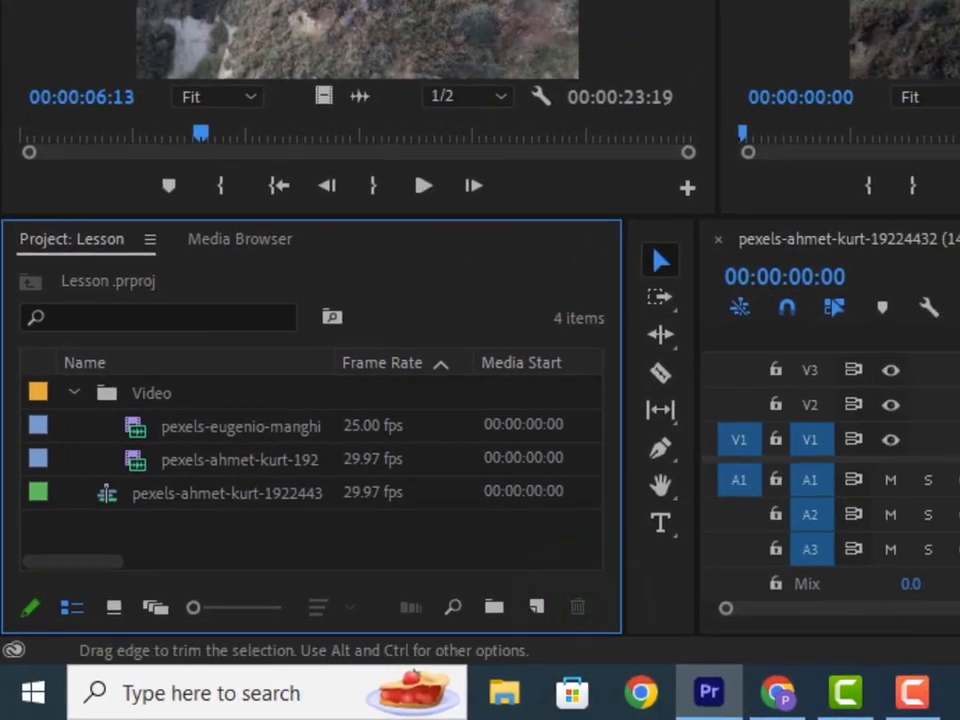